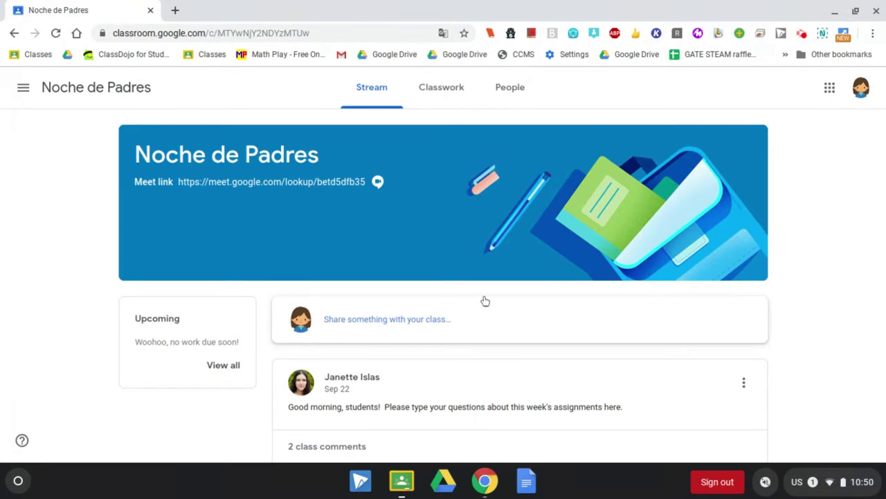
# - Open the Noche de Padres Stream's context menu showing the Translate to español option
pyautogui.scroll(-3, 485, 301)
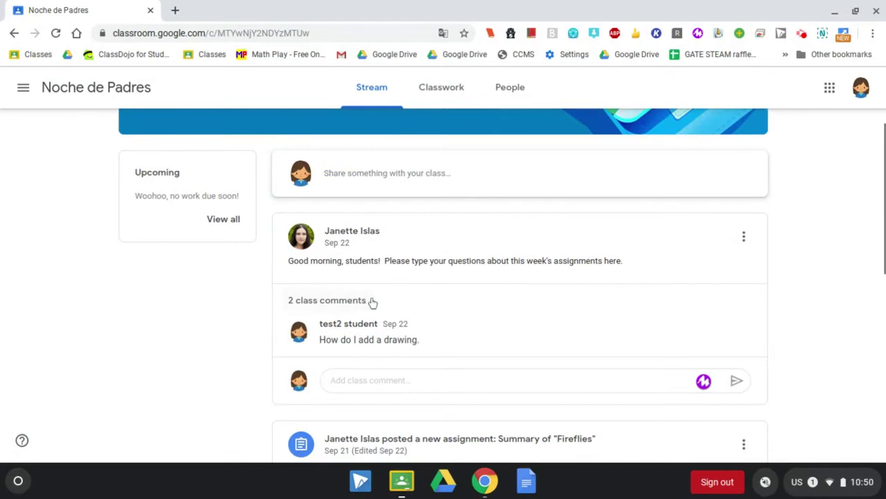
pyautogui.scroll(3, 372, 302)
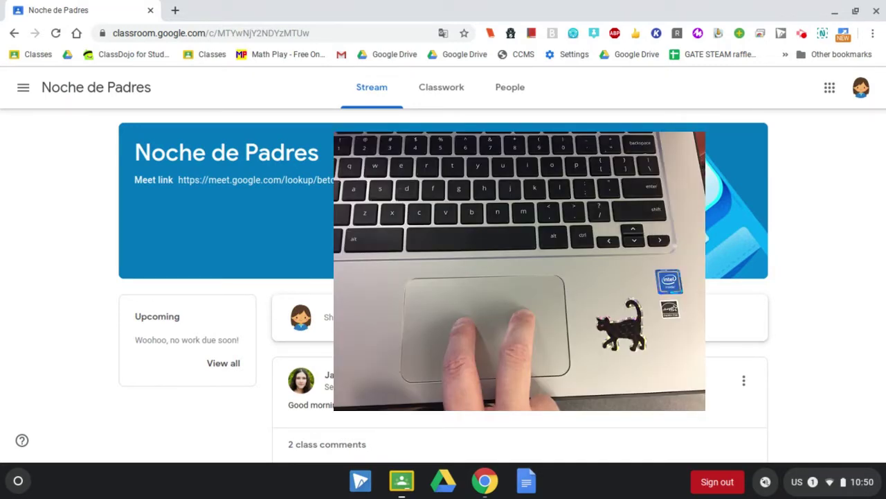
pyautogui.rightClick(82, 211)
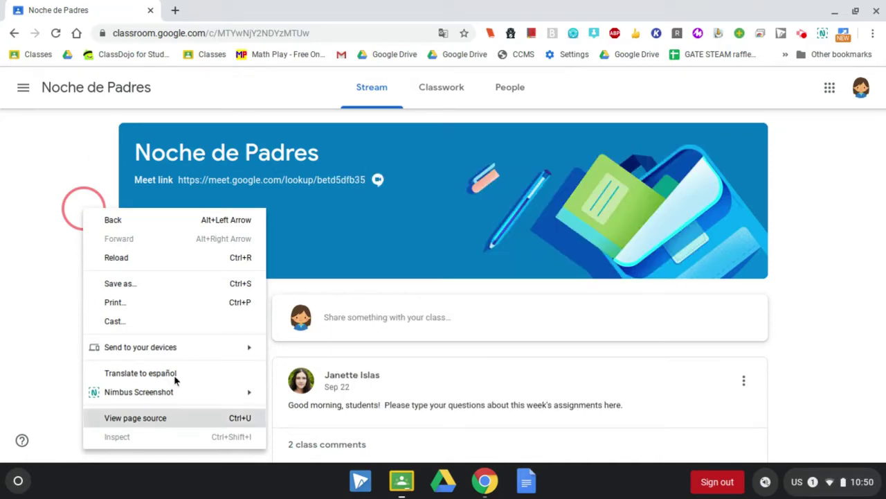
pyautogui.click(82, 157)
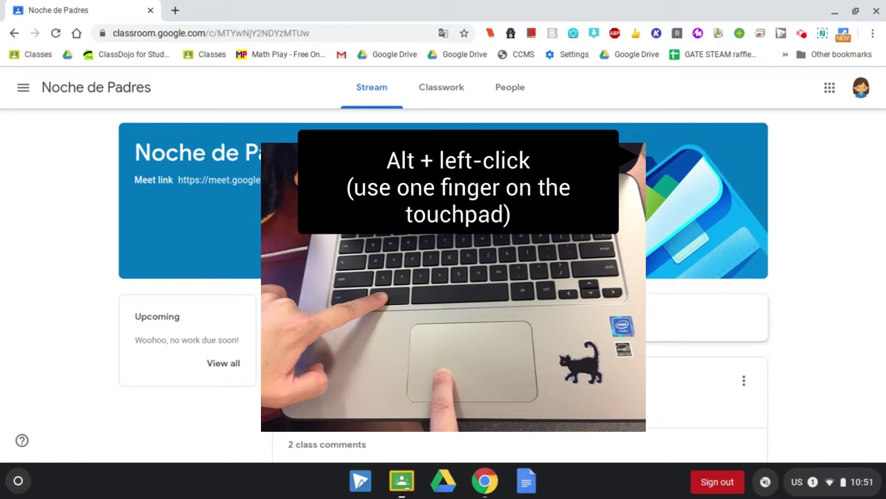
pyautogui.rightClick(82, 155)
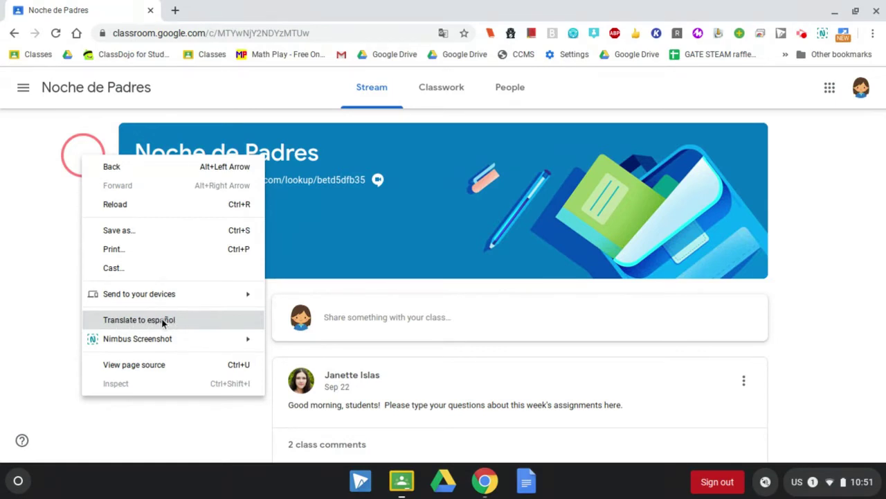
# - Translate the page to Spanish, confirming English as source and Spanish as target language
pyautogui.click(147, 321)
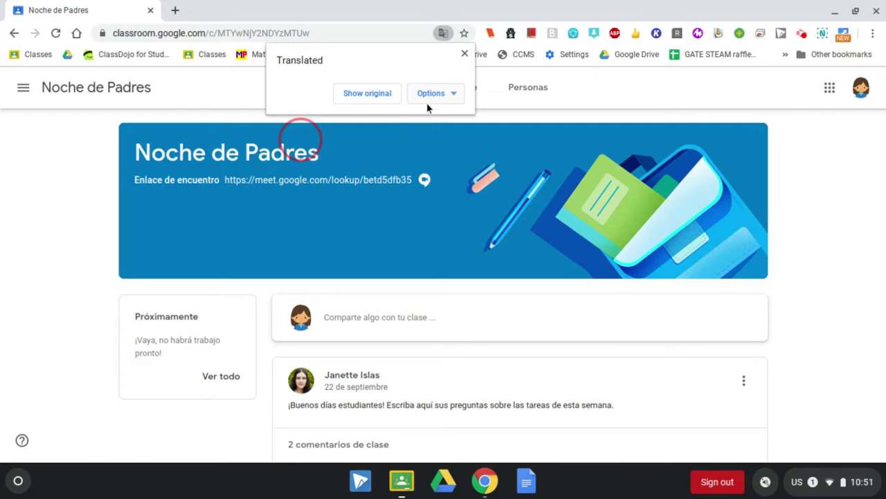
pyautogui.click(453, 93)
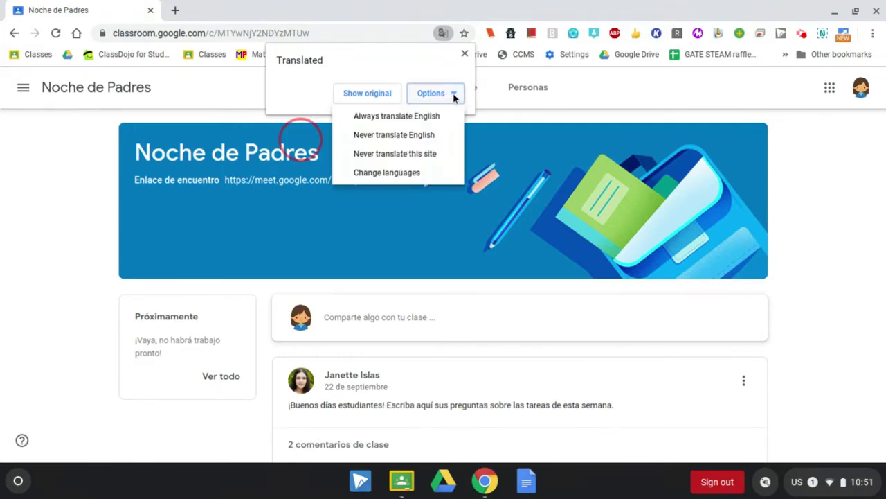
pyautogui.click(422, 181)
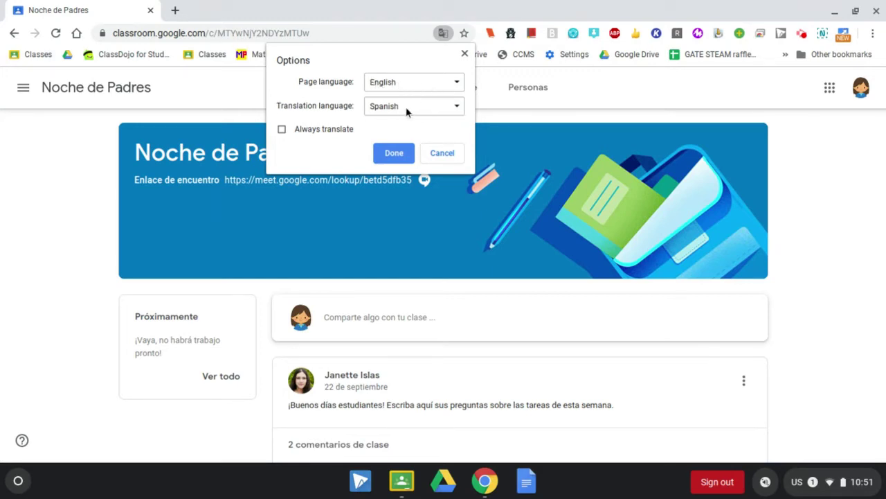
pyautogui.click(457, 107)
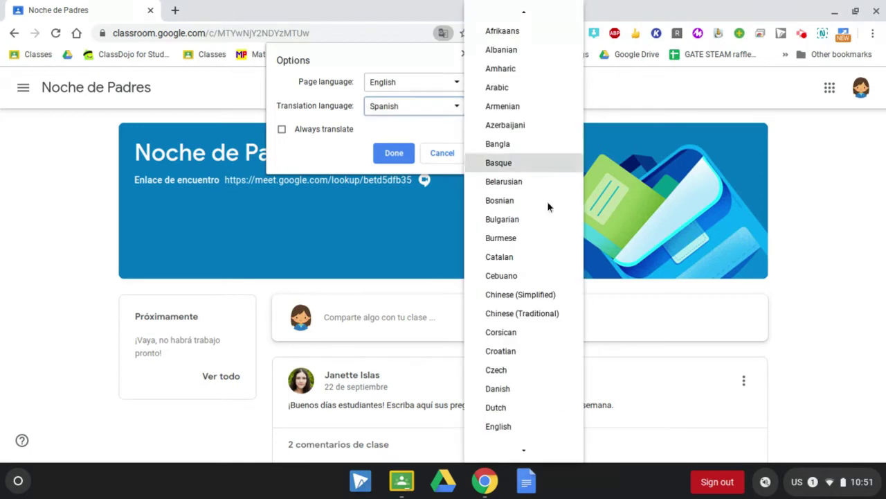
pyautogui.click(395, 158)
pyautogui.click(395, 155)
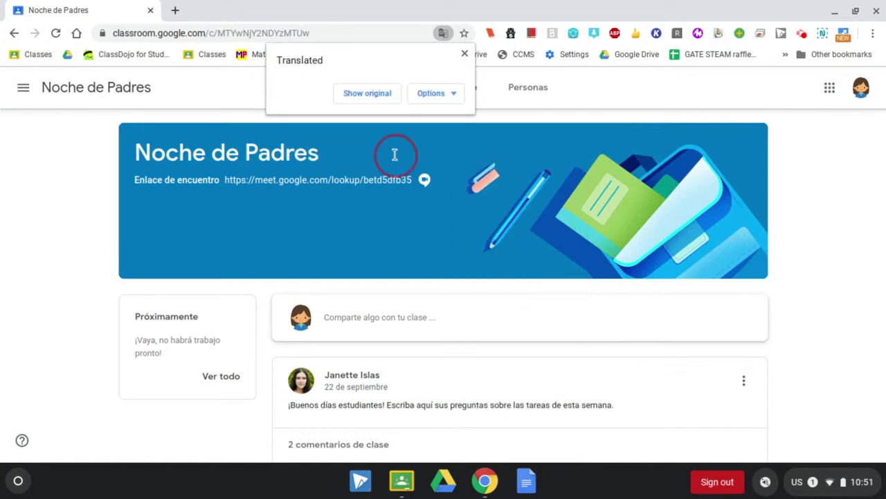
# - Close the Translated notice and scroll through the Spanish Noche de Padres Stream
pyautogui.click(465, 55)
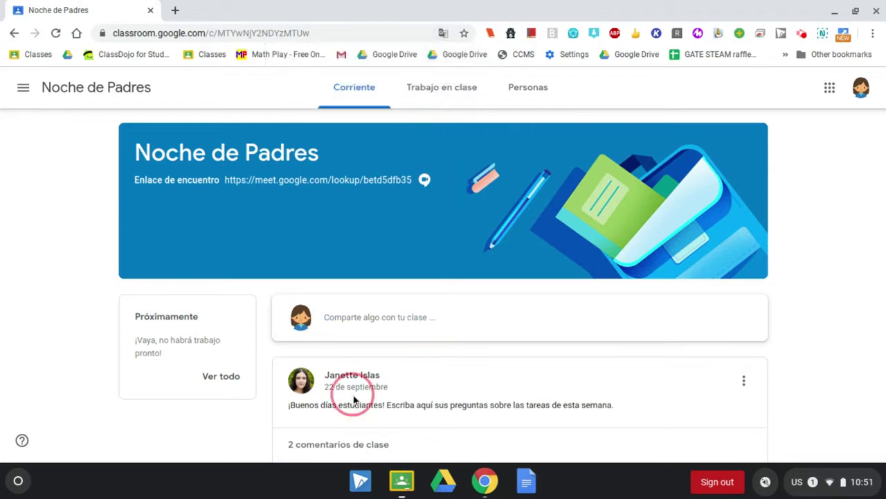
pyautogui.scroll(-1, 371, 386)
pyautogui.scroll(-5, 370, 386)
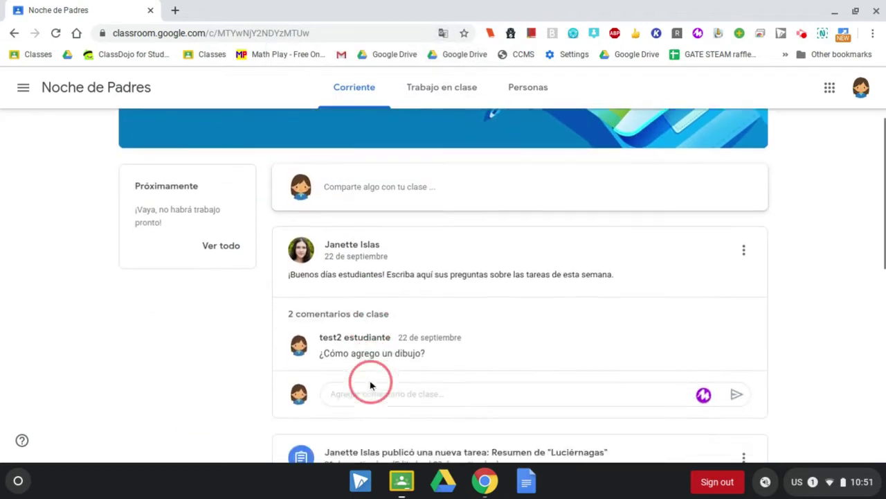
pyautogui.scroll(-2, 371, 380)
pyautogui.scroll(6, 370, 381)
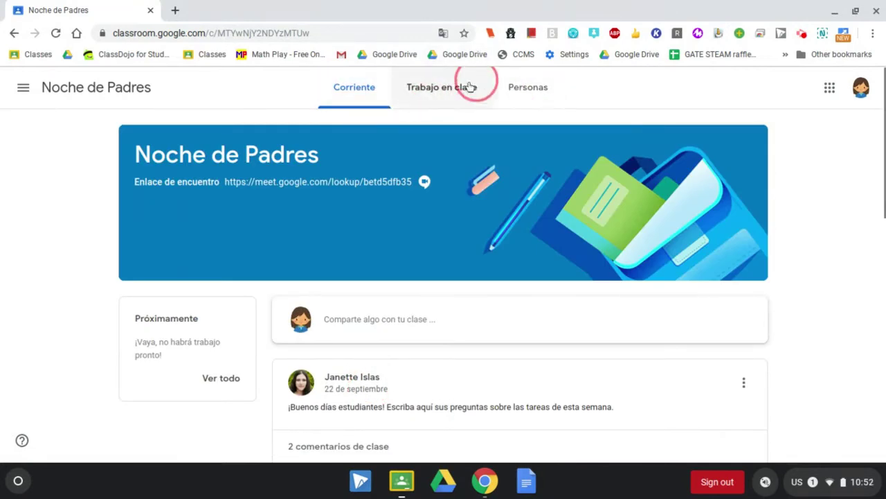
# - View the Trabajo en clase page in Spanish, then return to the Stream
pyautogui.click(457, 92)
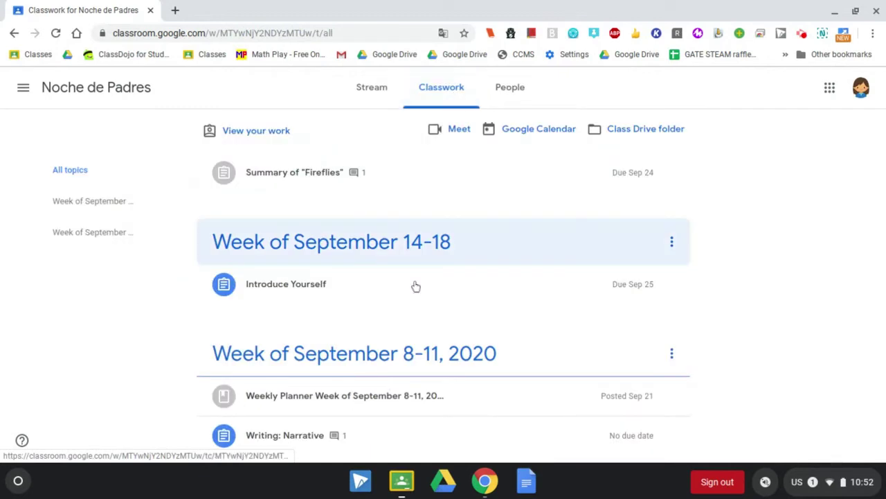
pyautogui.scroll(-1, 290, 277)
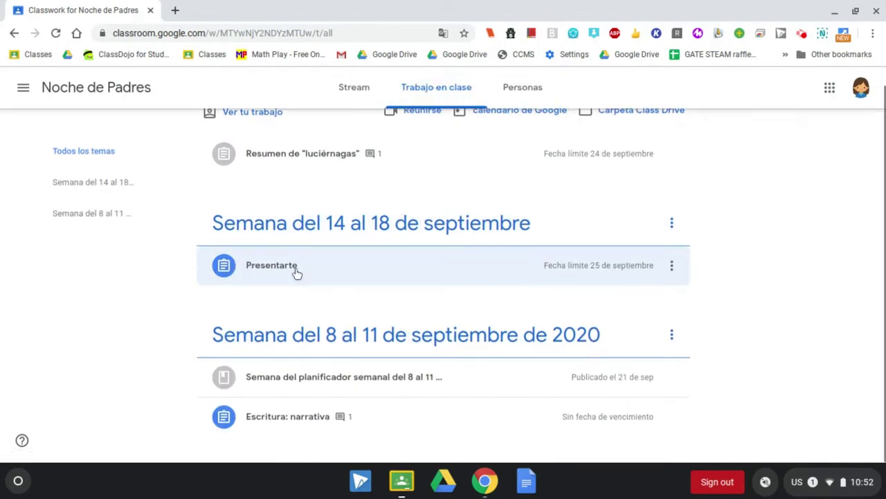
pyautogui.scroll(1, 296, 273)
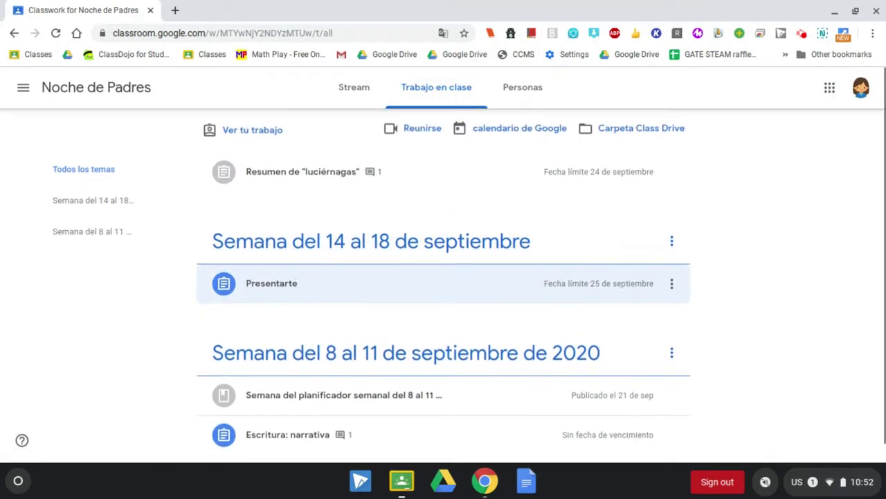
pyautogui.click(361, 86)
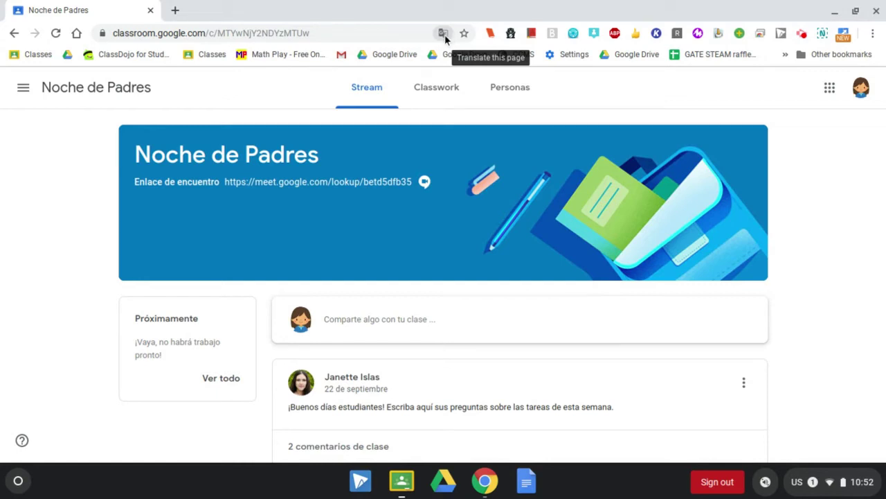
# - Choose Show original from the address-bar translate icon to restore English
pyautogui.click(443, 35)
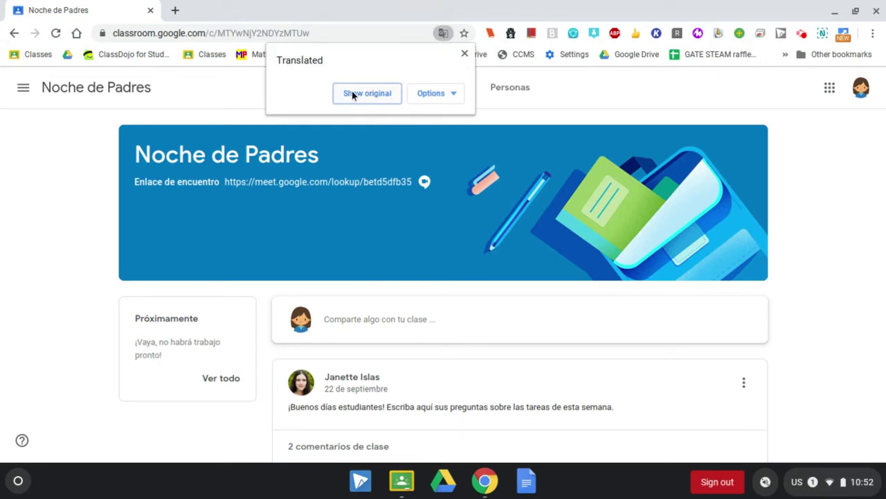
pyautogui.click(375, 94)
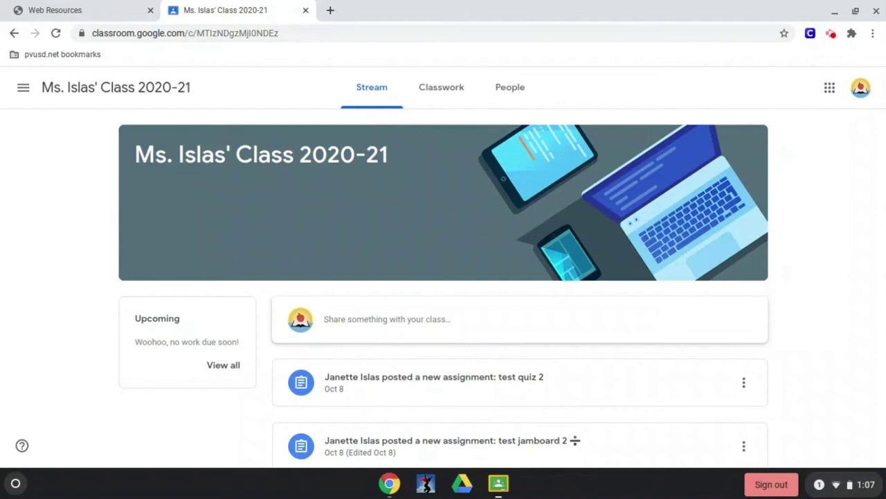
# - Translate Ms. Islas' class page into Spanish, showing 'Clase de la Sra. Islas 2020-21'
pyautogui.rightClick(83, 196)
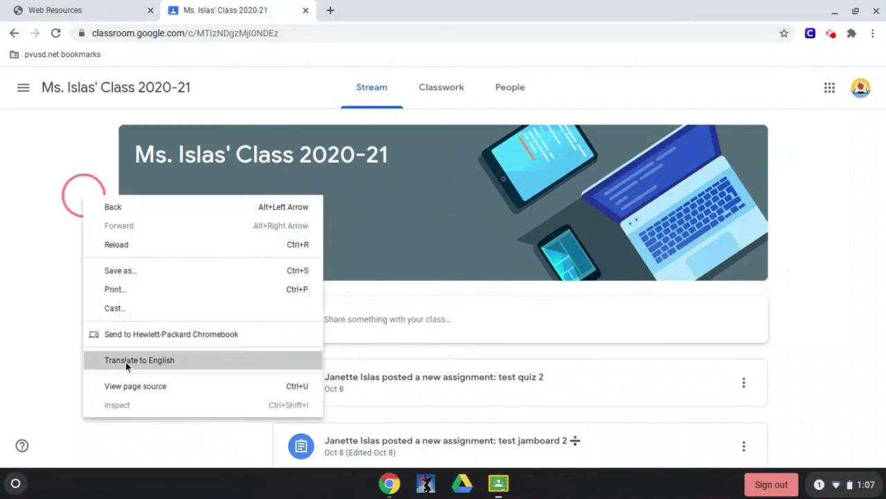
pyautogui.click(127, 367)
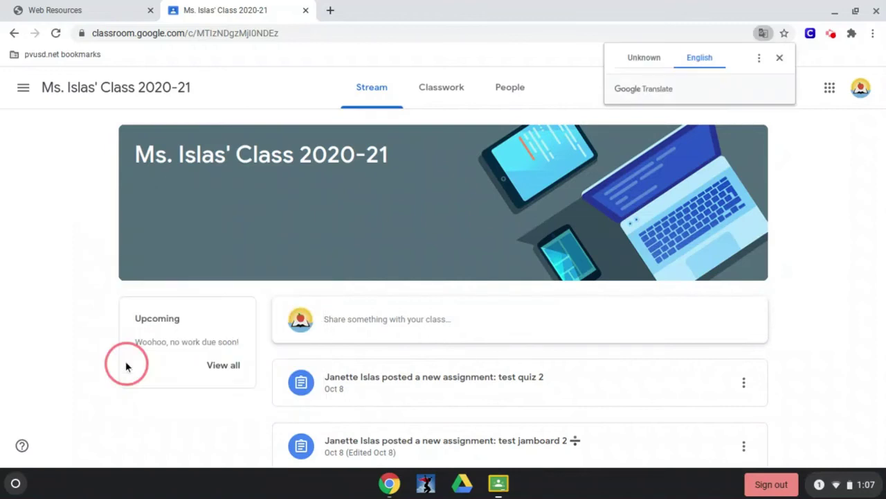
pyautogui.click(760, 59)
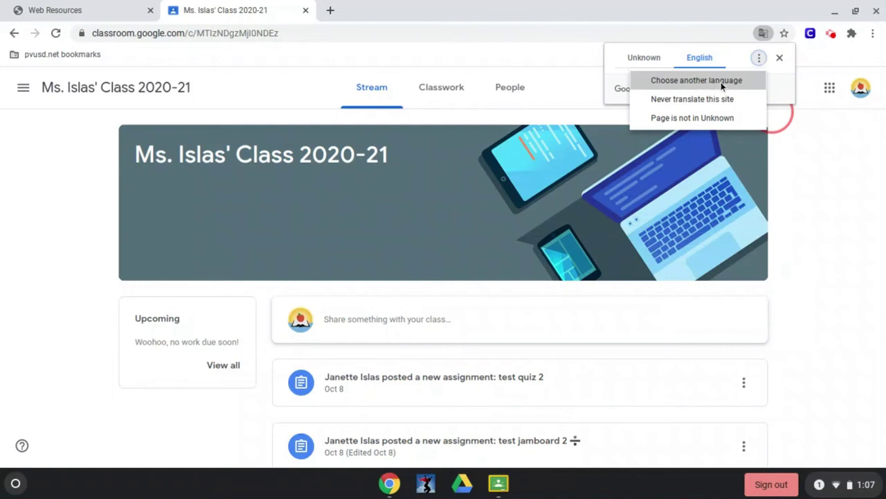
pyautogui.click(693, 80)
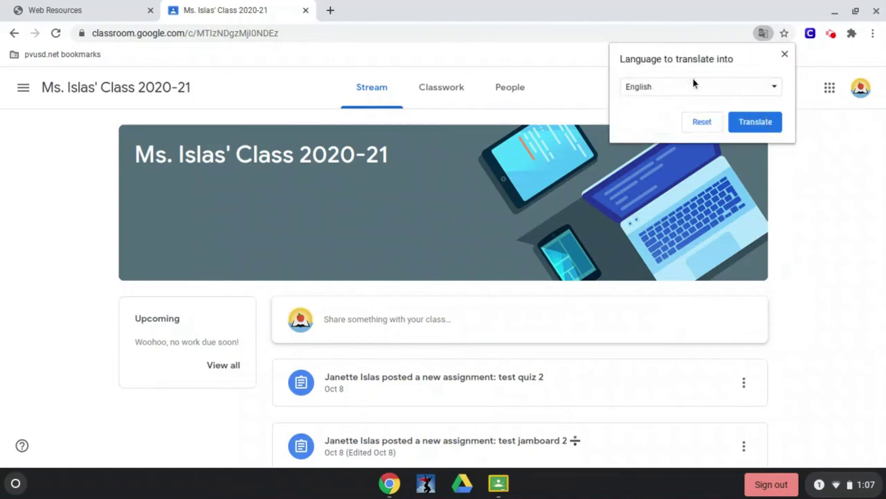
pyautogui.click(601, 96)
pyautogui.click(776, 90)
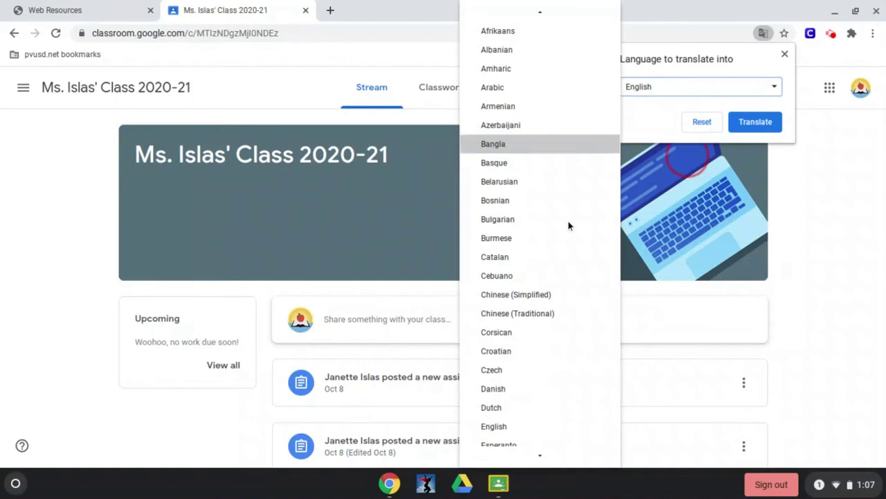
pyautogui.scroll(-5, 567, 231)
pyautogui.scroll(-10, 567, 232)
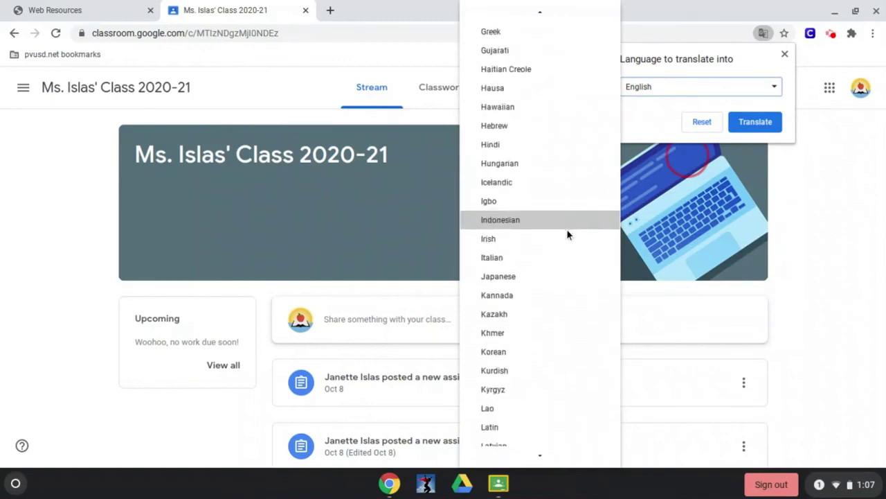
pyautogui.scroll(-8, 540, 236)
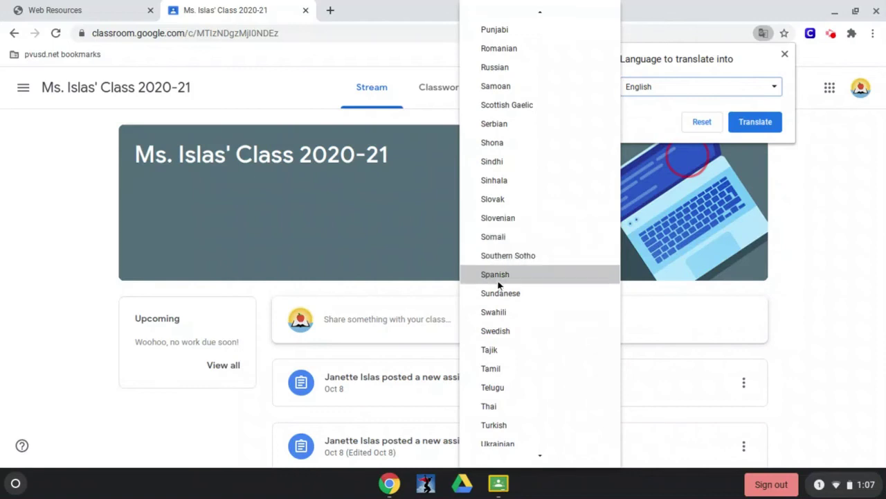
pyautogui.click(494, 275)
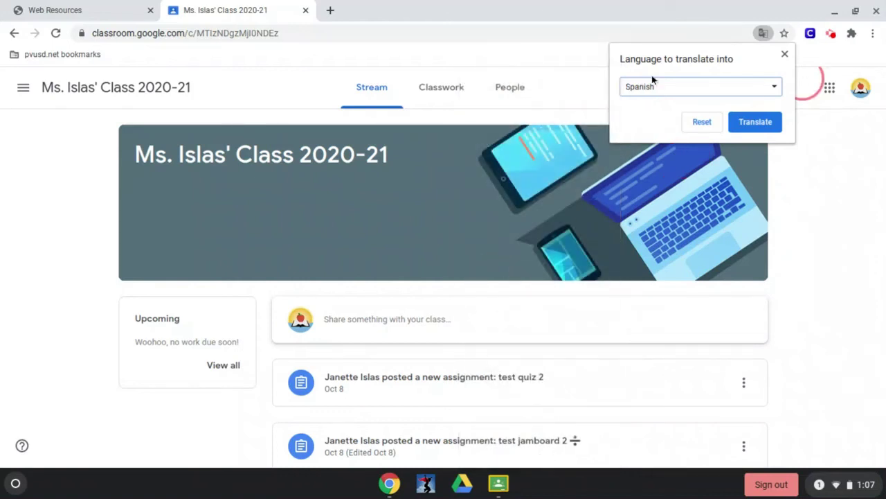
pyautogui.click(761, 122)
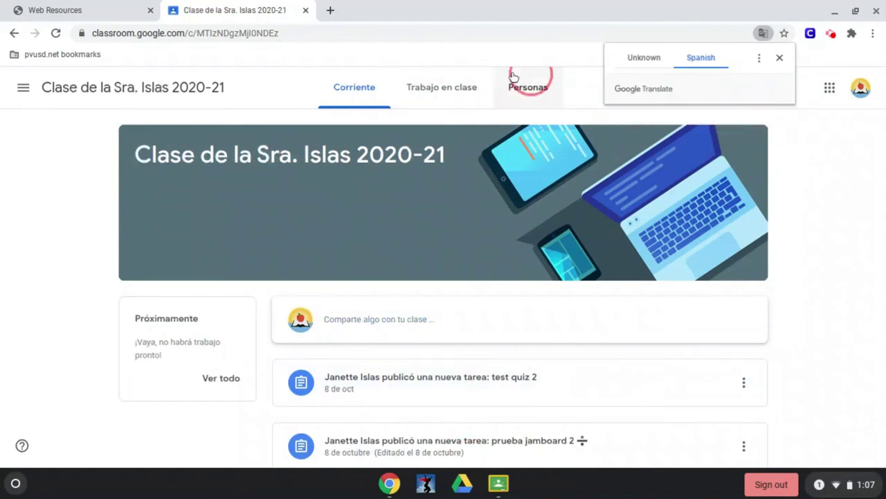
# - Retranslate the page to English, restoring the title 'Ms. Islas' Class 2020-21'
pyautogui.click(780, 58)
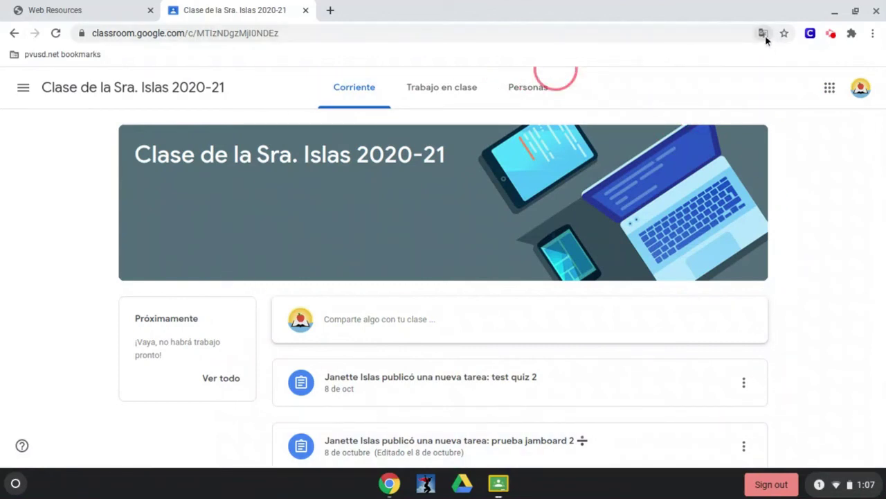
pyautogui.click(765, 36)
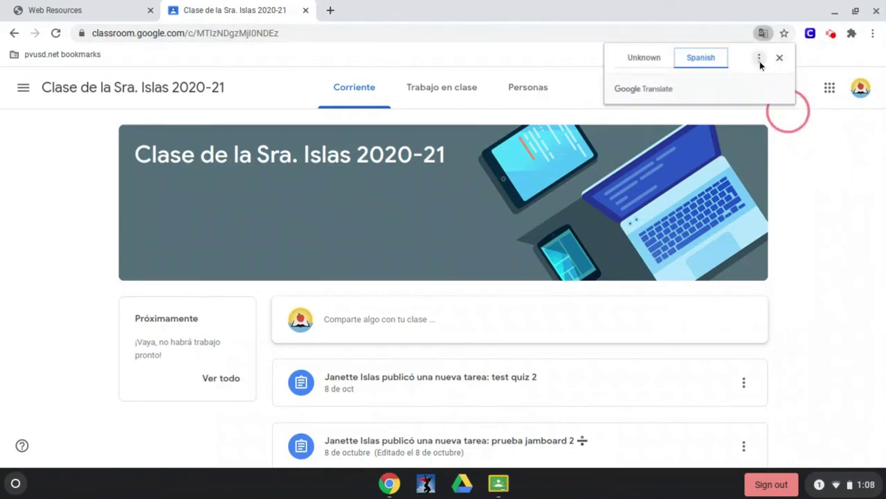
pyautogui.click(760, 61)
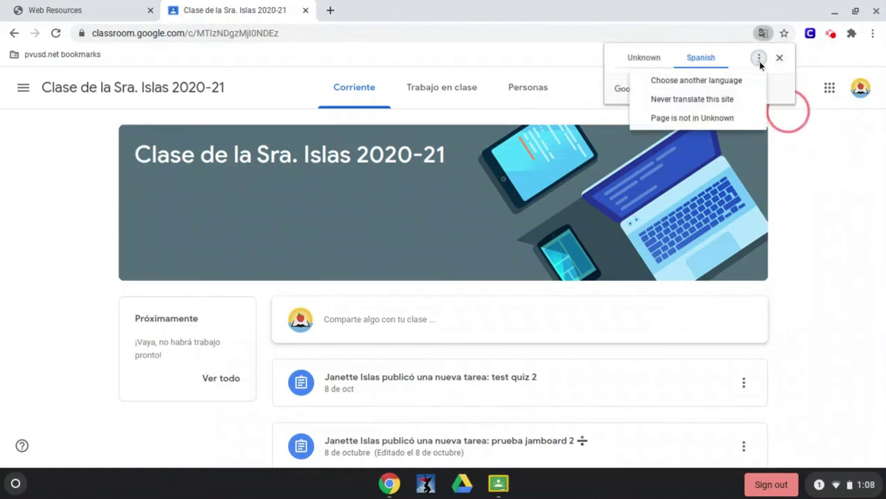
pyautogui.click(707, 80)
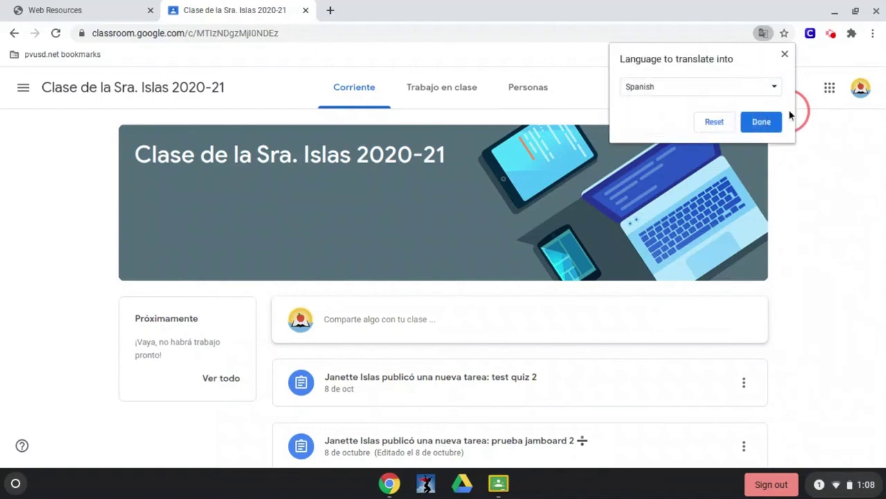
pyautogui.click(776, 87)
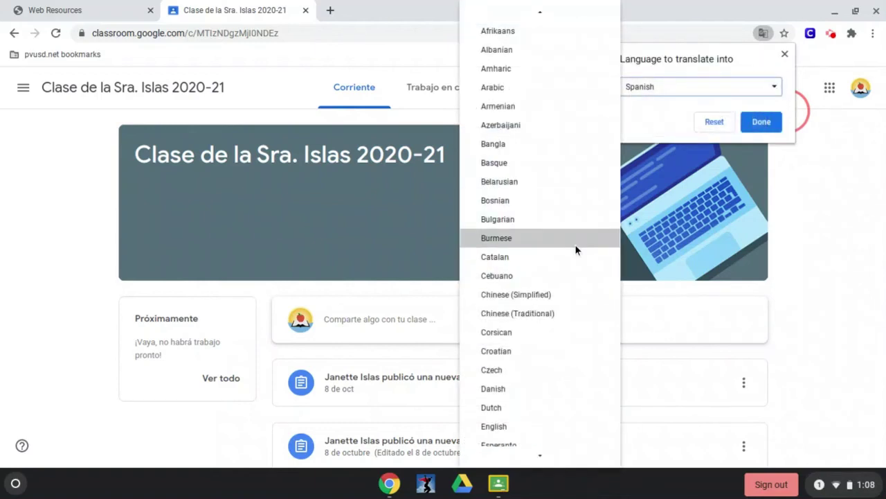
pyautogui.scroll(-3, 575, 245)
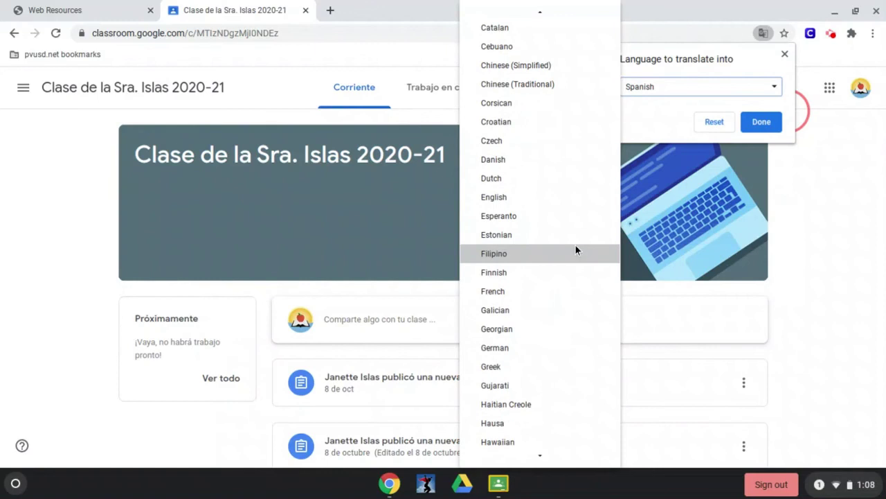
pyautogui.click(503, 198)
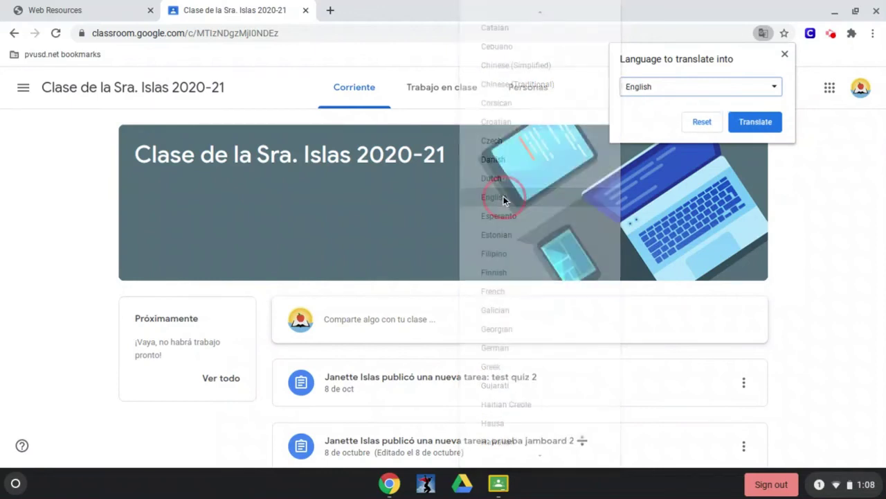
pyautogui.click(757, 122)
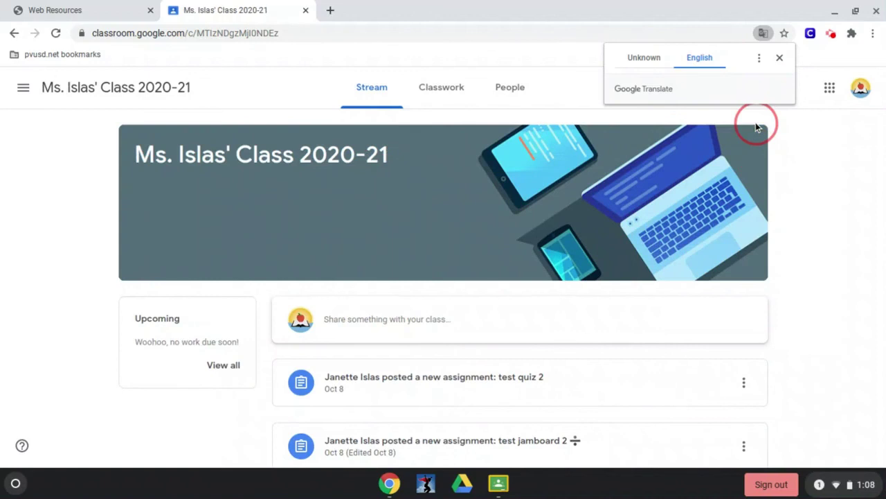
pyautogui.click(780, 60)
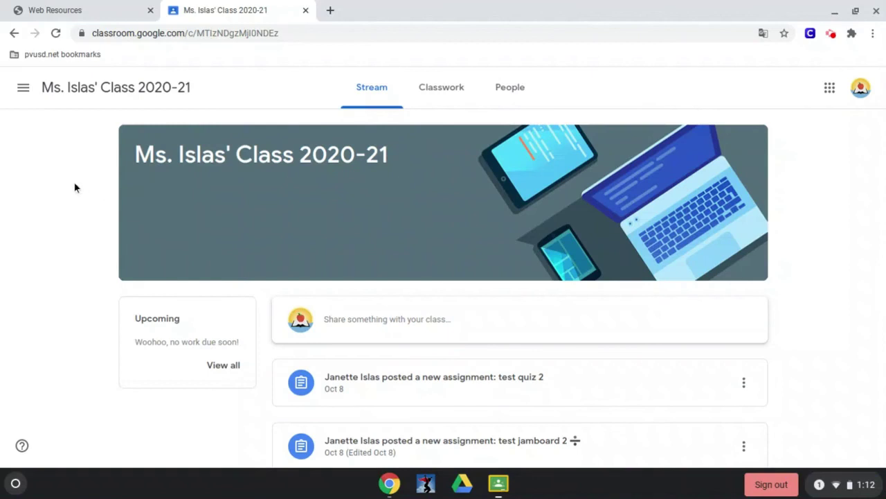
pyautogui.rightClick(75, 187)
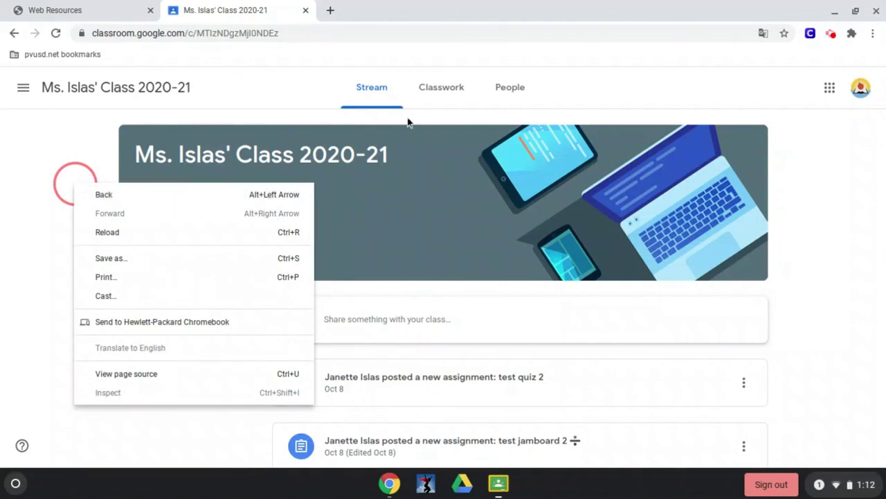
pyautogui.click(713, 74)
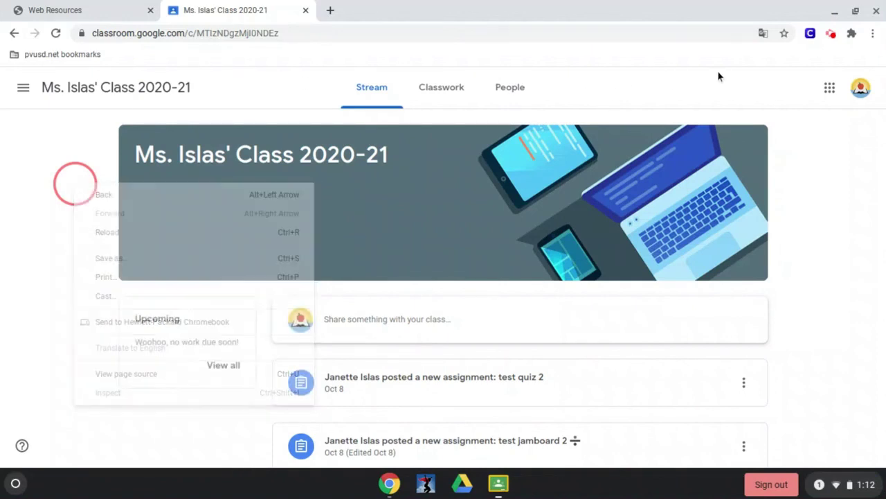
pyautogui.click(765, 34)
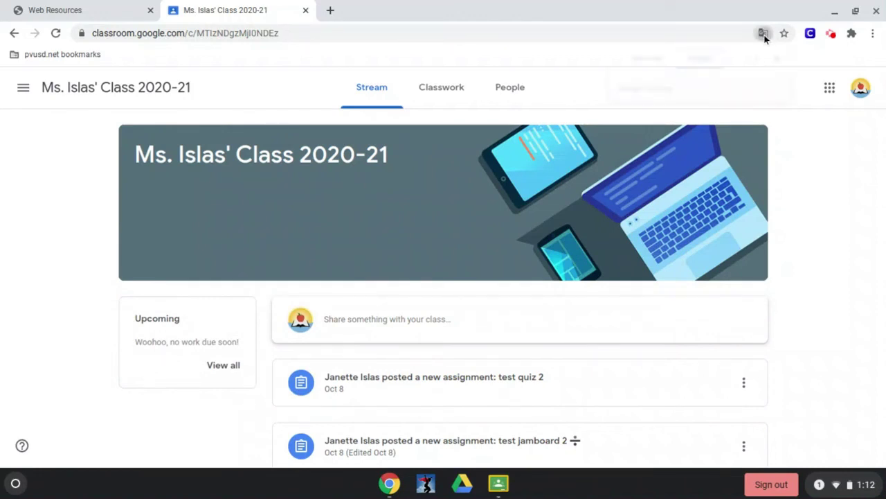